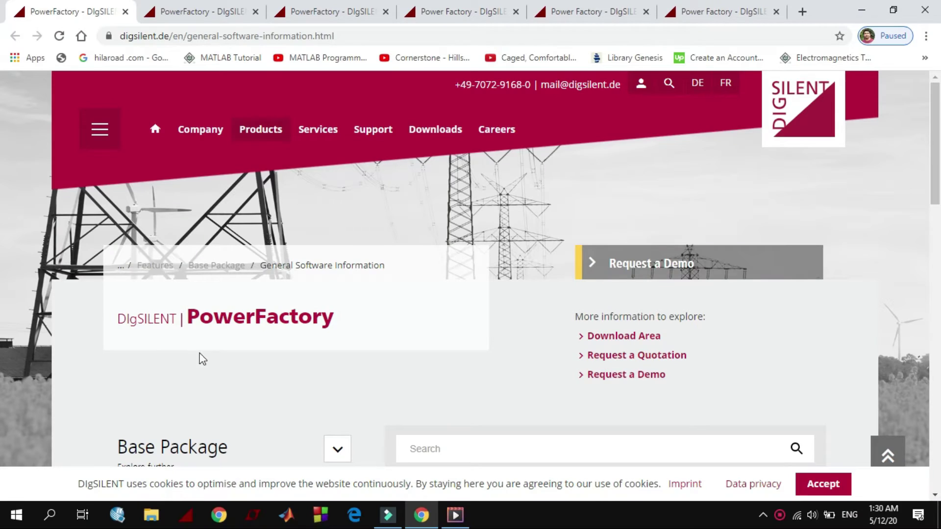
# Highlight the page title and the 'easy to use and fully Windows' integration sentence, then go to the Applications page
pyautogui.moveTo(119, 319); pyautogui.dragTo(332, 323)
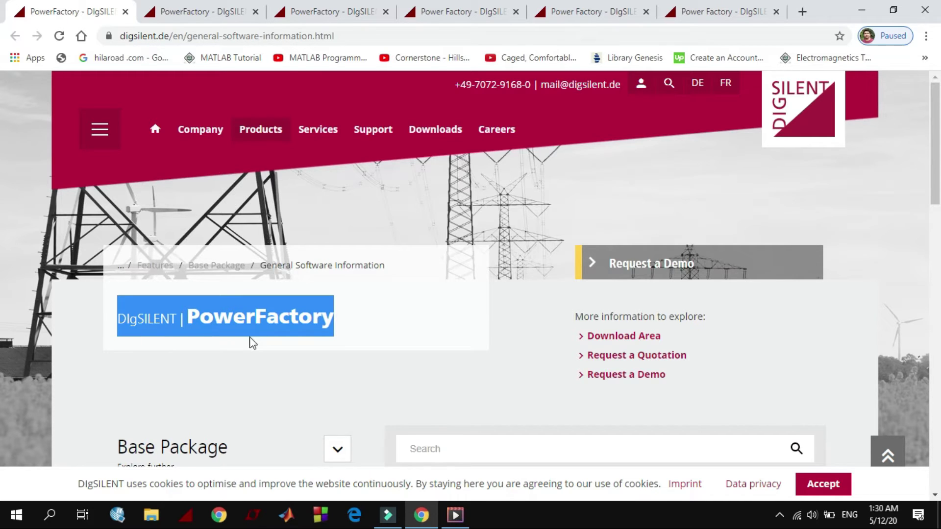
pyautogui.scroll(-3, 250, 338)
pyautogui.click(409, 393)
pyautogui.moveTo(409, 393); pyautogui.dragTo(544, 394)
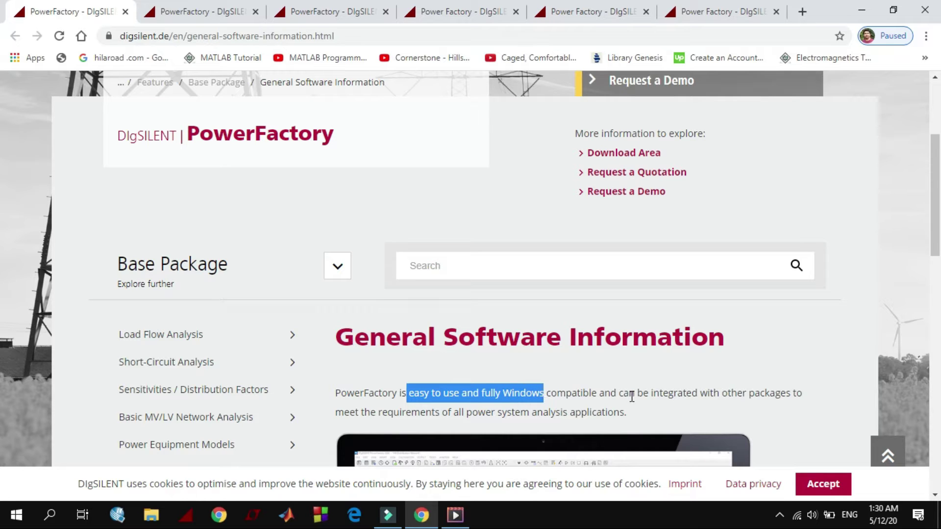
pyautogui.moveTo(623, 394); pyautogui.dragTo(777, 410)
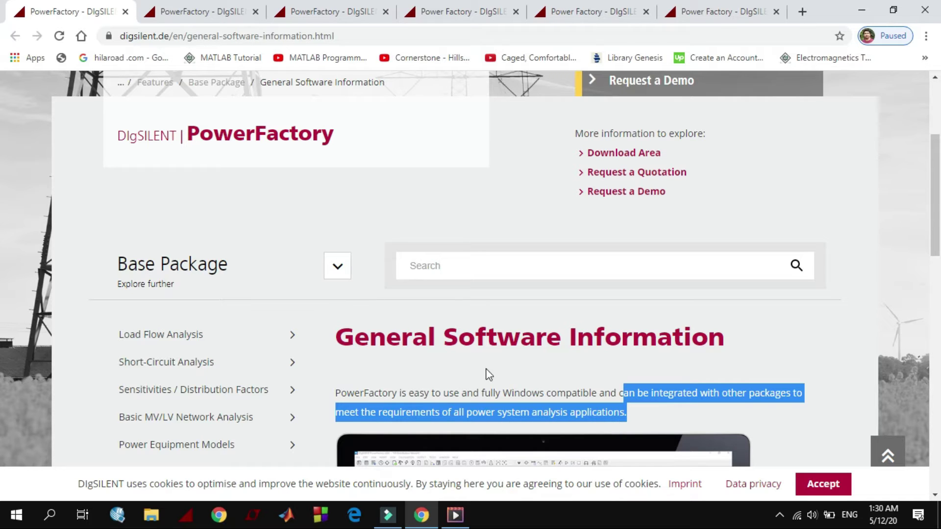
pyautogui.click(201, 14)
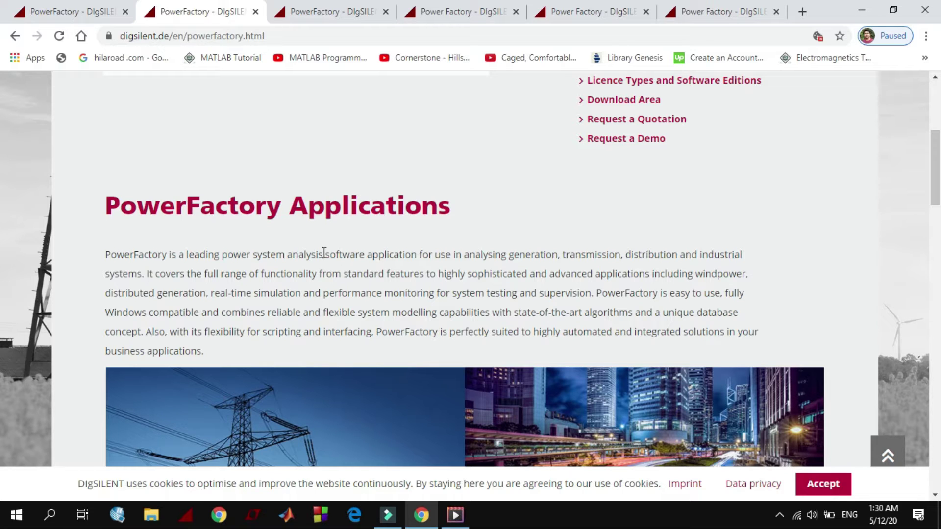
# Highlight the first description line, then view the Power Transmission, Distribution and Generation pages
pyautogui.moveTo(312, 255); pyautogui.dragTo(534, 265)
pyautogui.click(329, 11)
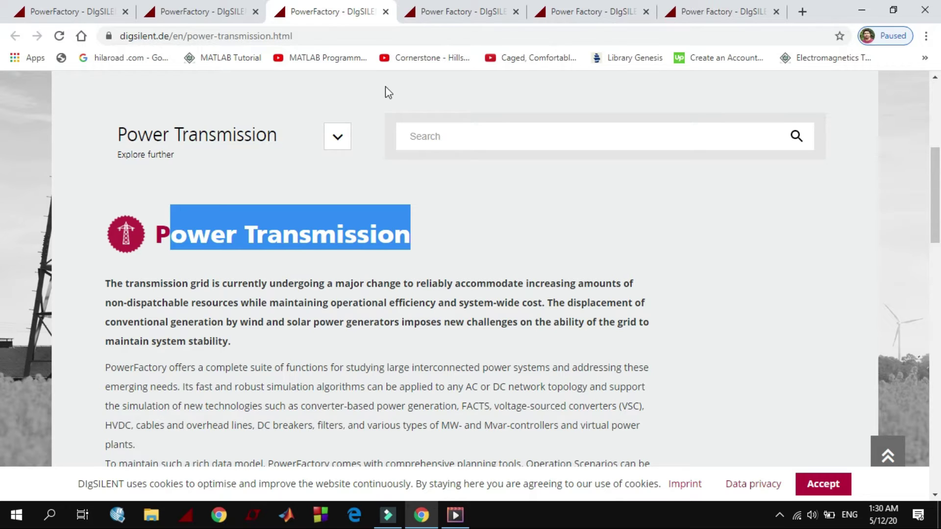
pyautogui.click(441, 13)
pyautogui.click(553, 15)
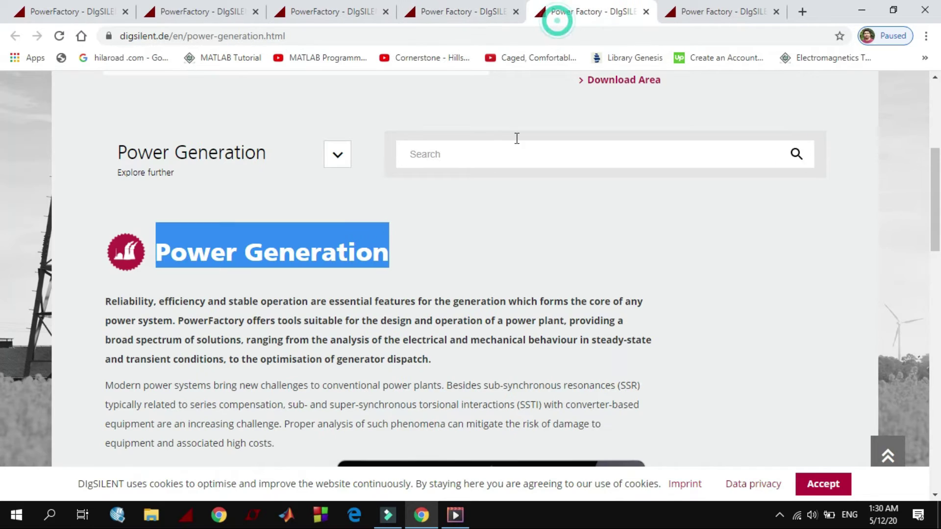
# Go to the Industrial Systems page and scroll down to its product screenshots
pyautogui.click(718, 15)
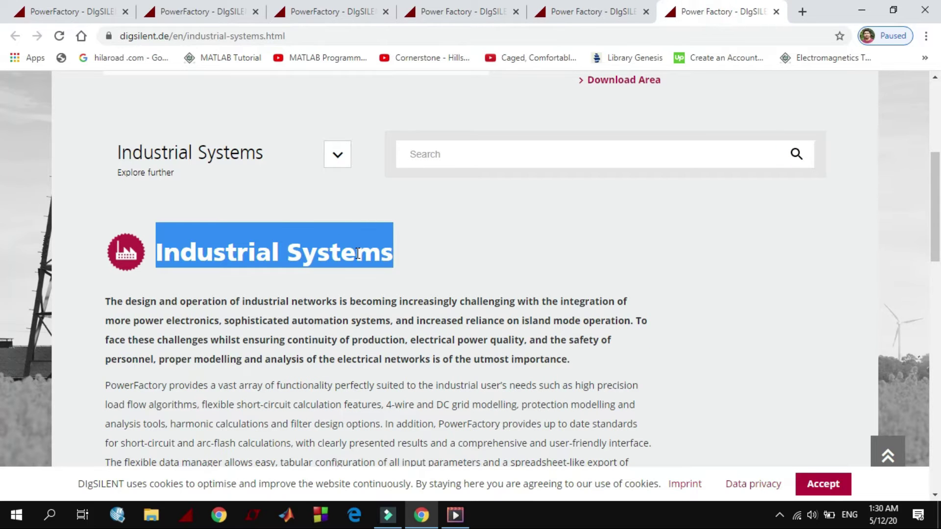
pyautogui.scroll(-4, 422, 276)
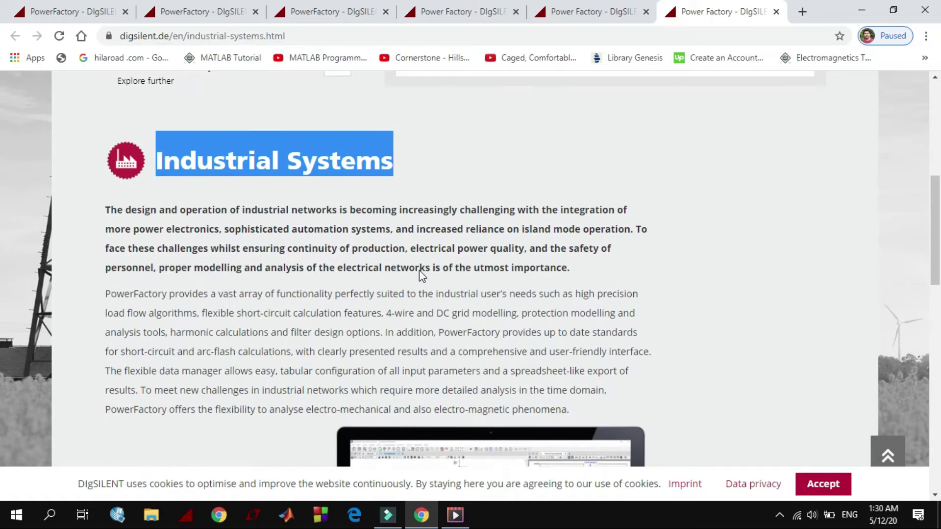
pyautogui.scroll(-2, 422, 276)
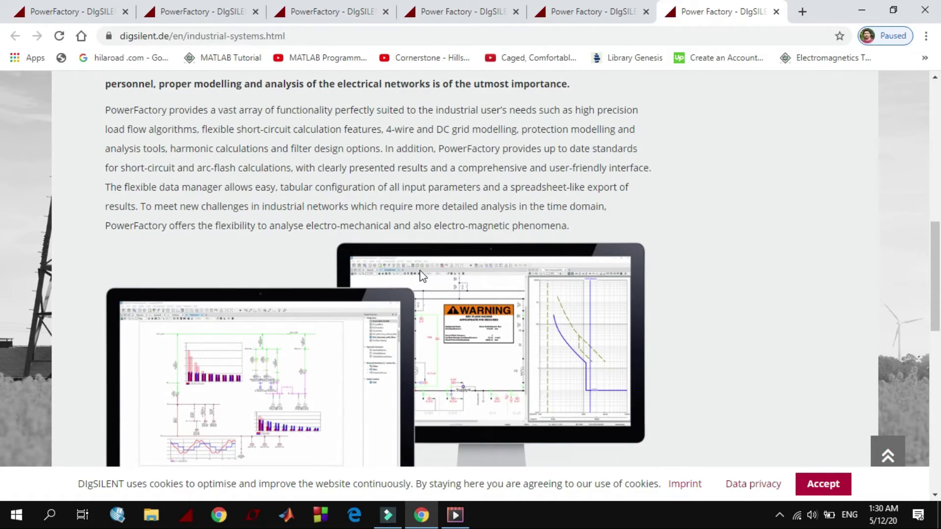
pyautogui.scroll(1, 421, 276)
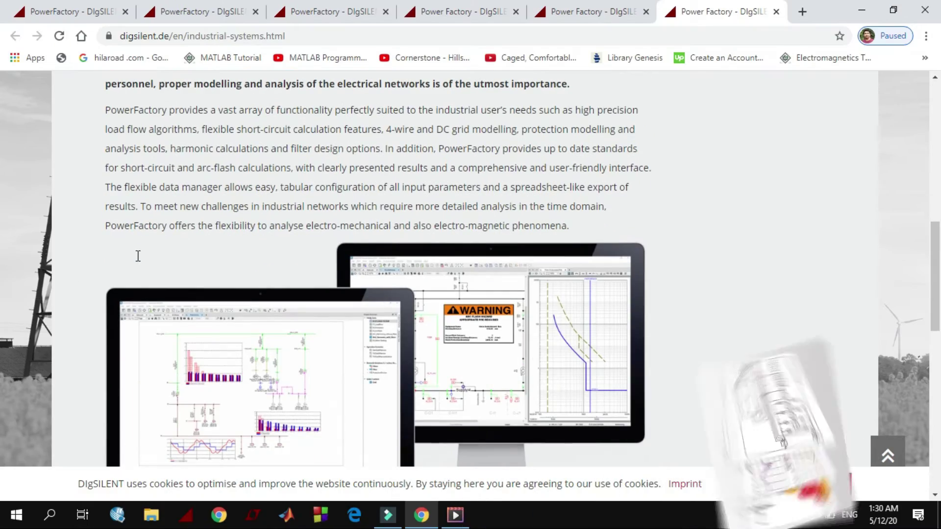
# Scroll to the Distributed Generation and Renewables sections, then launch PowerFactory from the taskbar
pyautogui.scroll(-2, 221, 203)
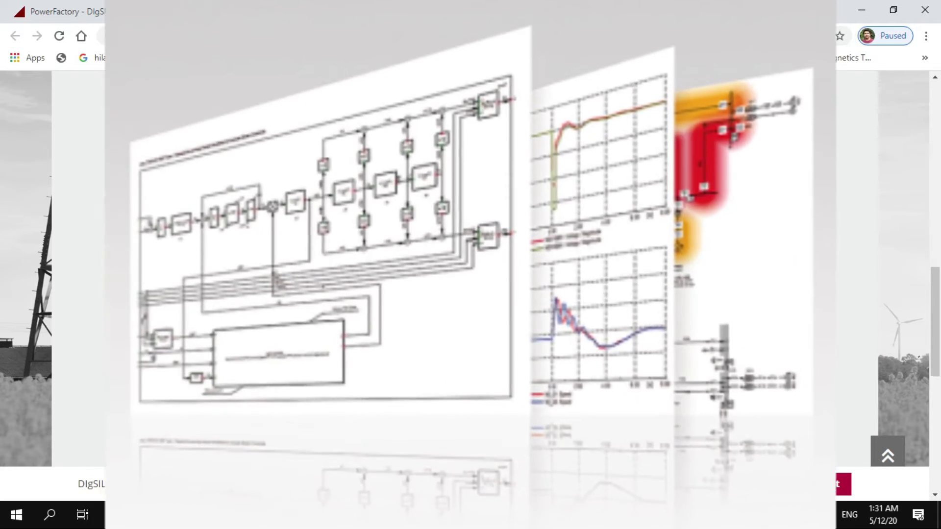
pyautogui.scroll(-2, 540, 253)
pyautogui.scroll(-2, 539, 254)
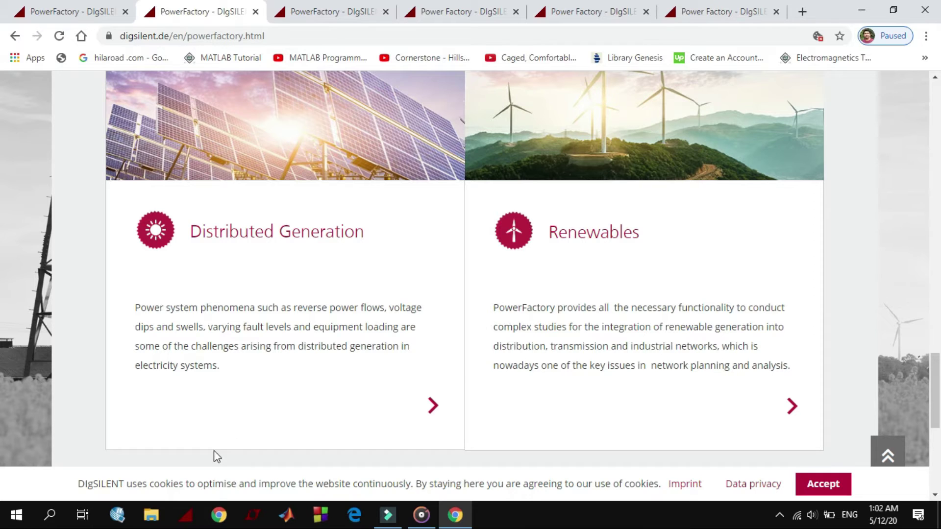
pyautogui.click(186, 523)
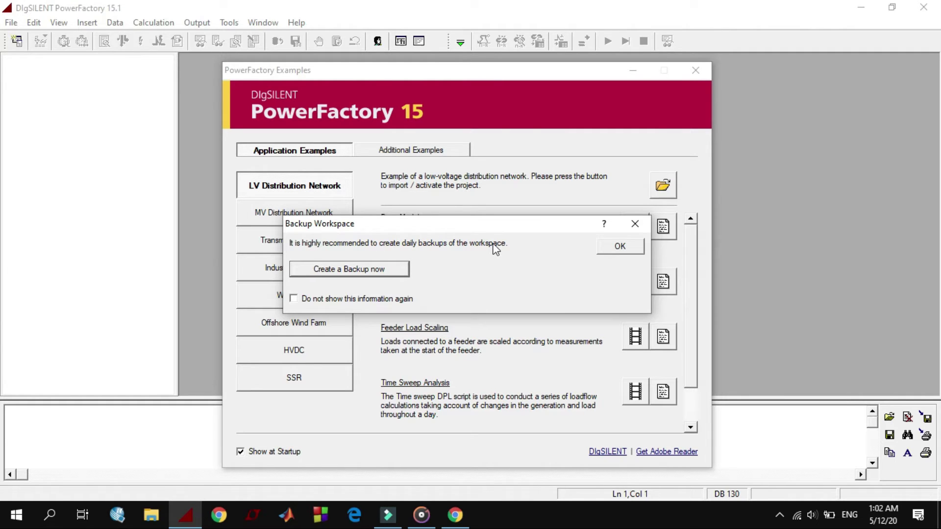
# Choose 'Create a Backup now' in the Backup Workspace prompt
pyautogui.click(364, 268)
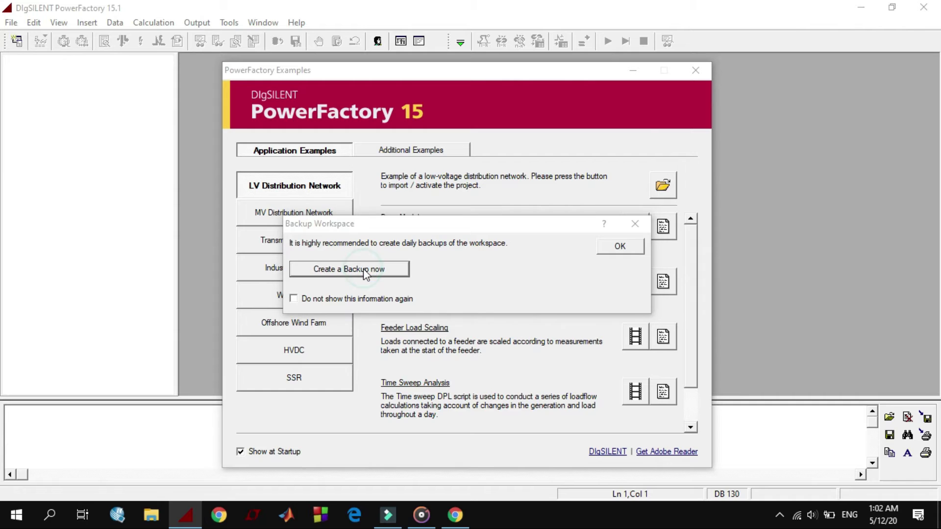
# Save the workspace backup to the Desktop as Backup_2020-05-12_01-02-48.zip
pyautogui.click(313, 223)
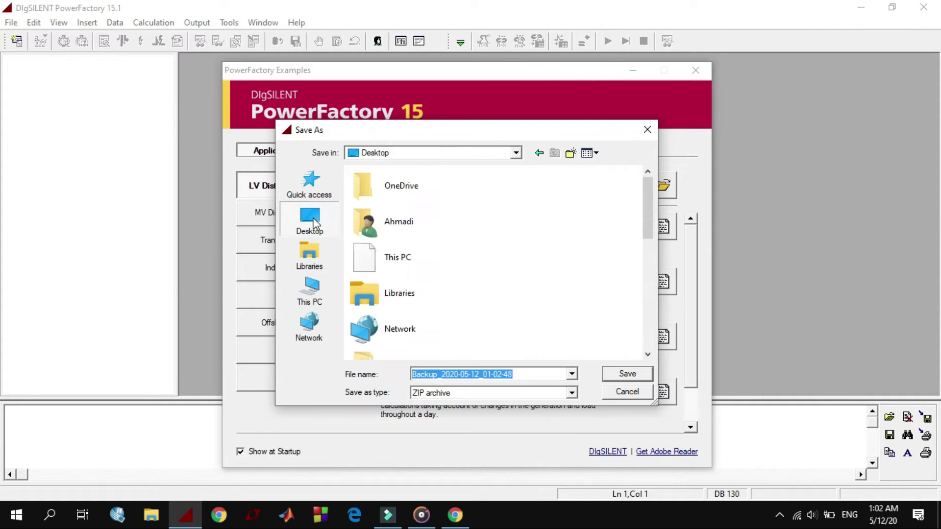
pyautogui.click(313, 267)
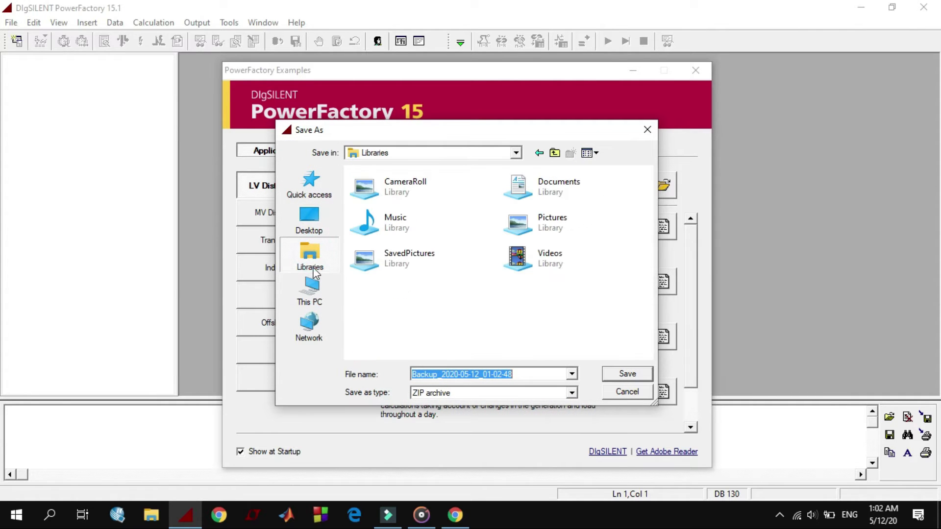
pyautogui.click(314, 294)
pyautogui.click(316, 224)
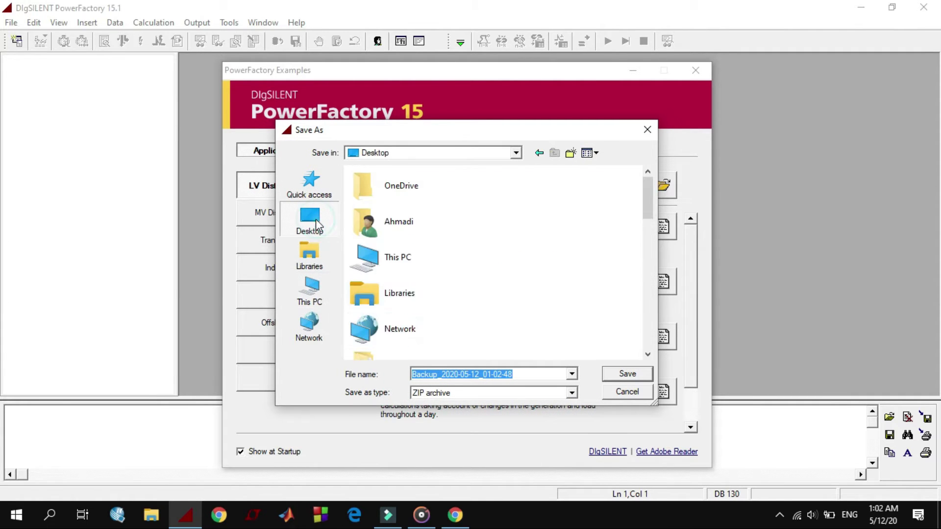
pyautogui.click(427, 375)
pyautogui.moveTo(417, 374); pyautogui.dragTo(453, 373)
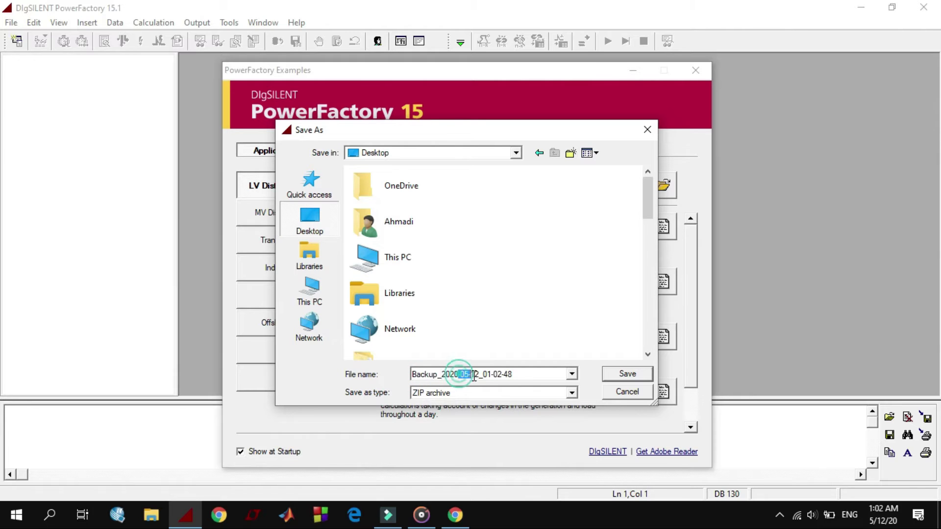
pyautogui.click(463, 374)
pyautogui.moveTo(492, 375); pyautogui.dragTo(514, 374)
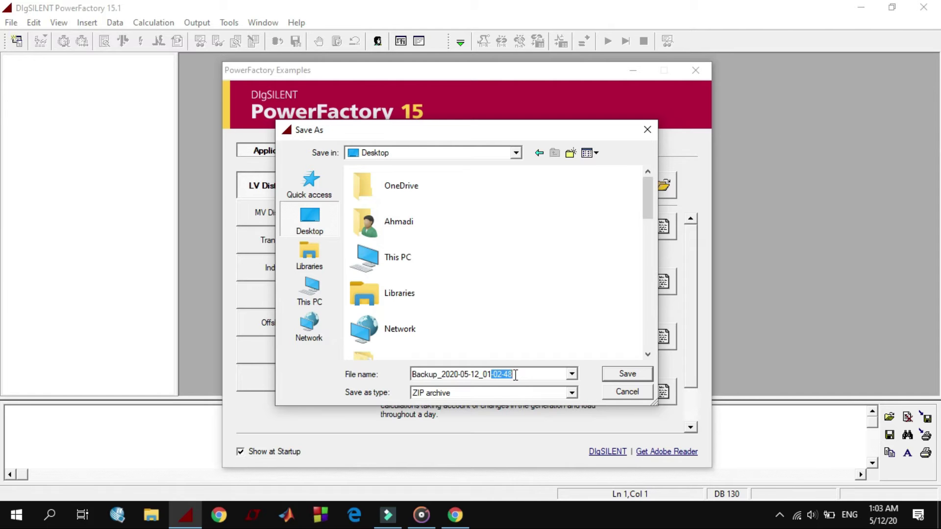
pyautogui.click(628, 374)
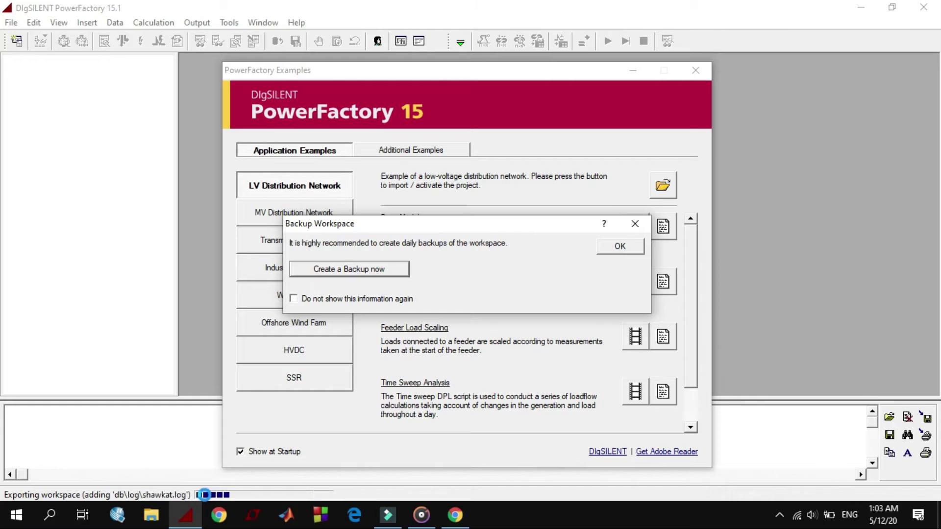
# Dismiss the backup notice, preview the LV Distribution Network Base Model video and PDF, then close Examples
pyautogui.click(619, 249)
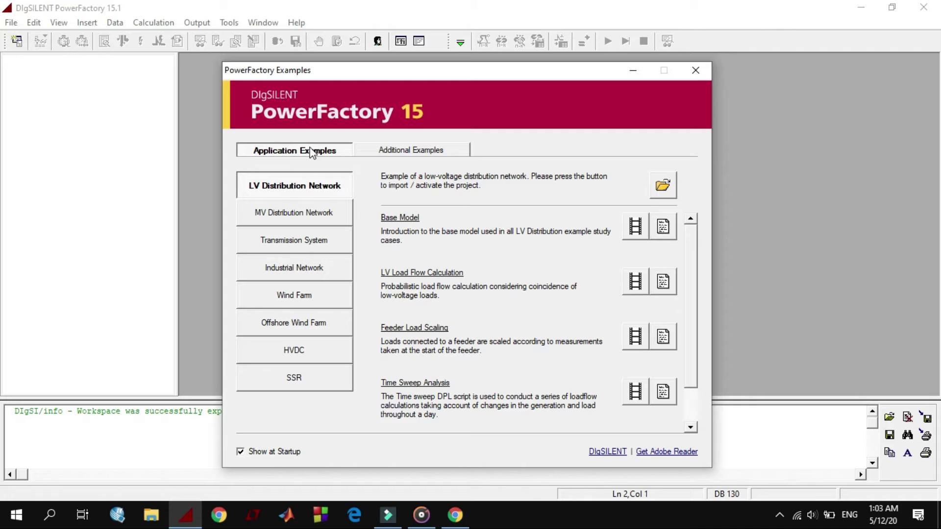
pyautogui.click(267, 189)
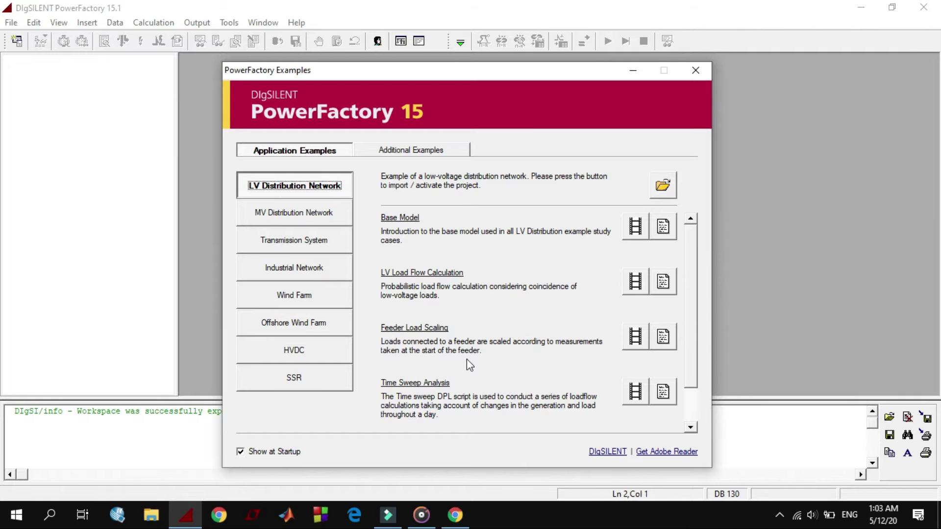
pyautogui.click(635, 227)
pyautogui.click(913, 230)
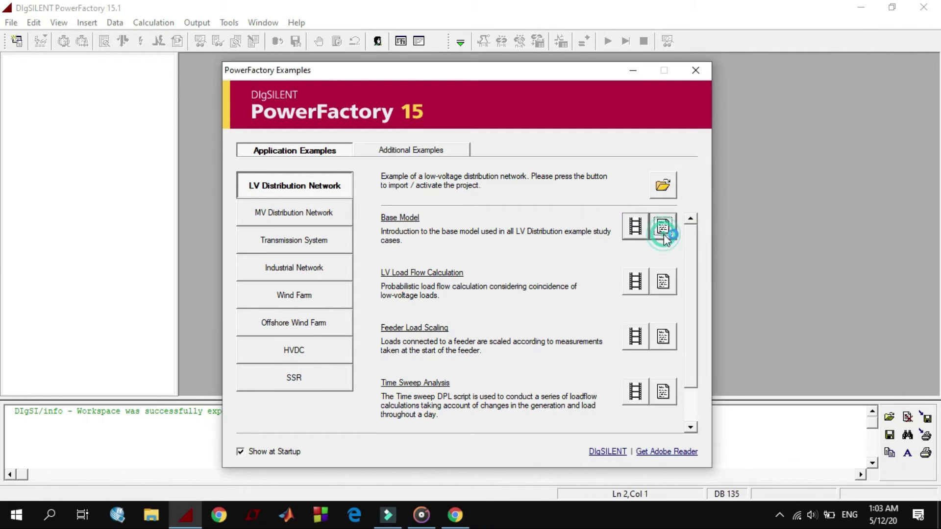
pyautogui.click(663, 227)
pyautogui.click(923, 7)
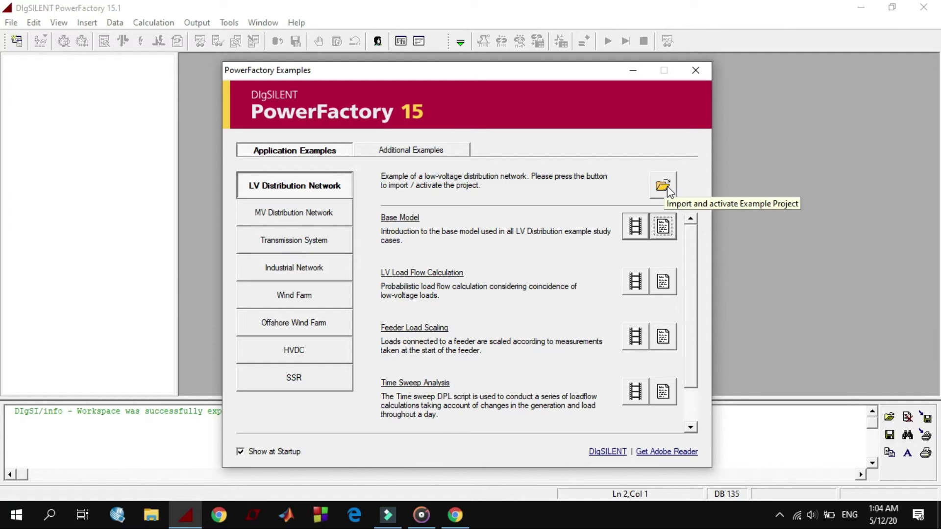
pyautogui.click(698, 73)
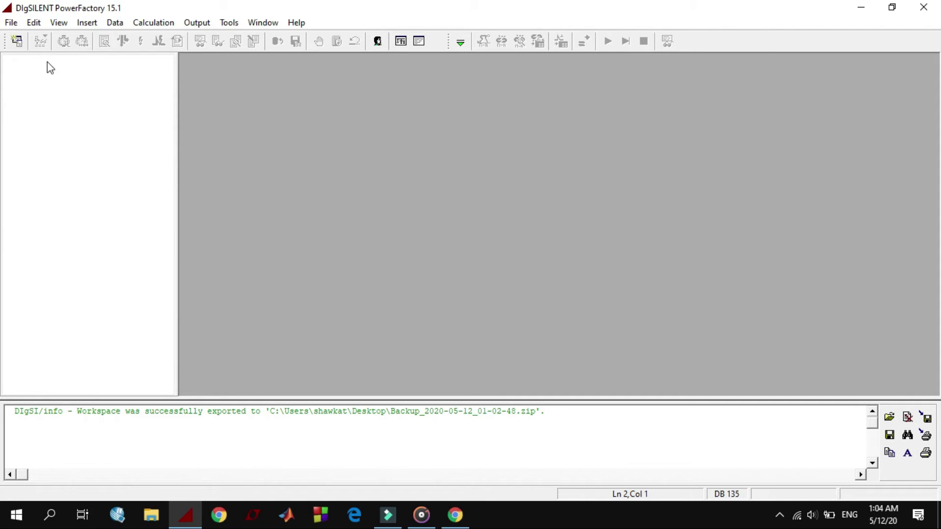
# Go to File > New to reach the Project command
pyautogui.click(10, 25)
pyautogui.moveTo(28, 37)
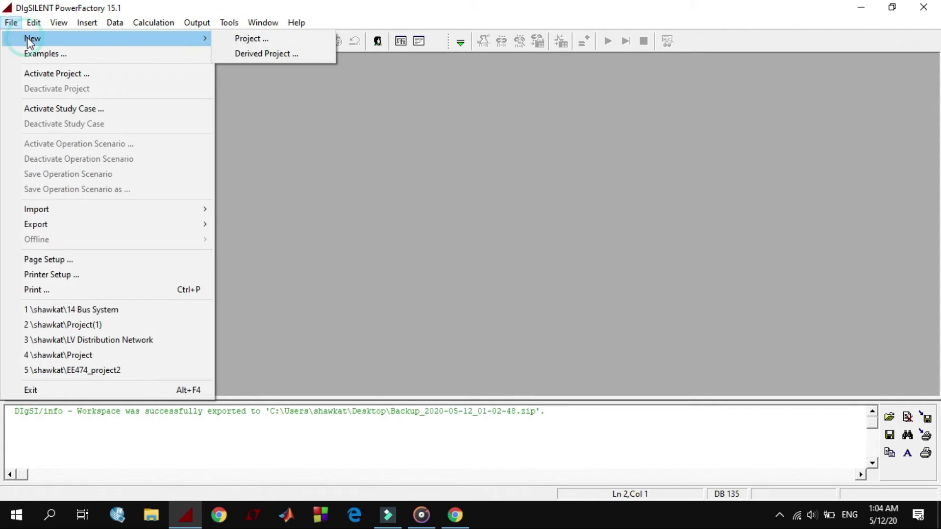
pyautogui.moveTo(262, 22)
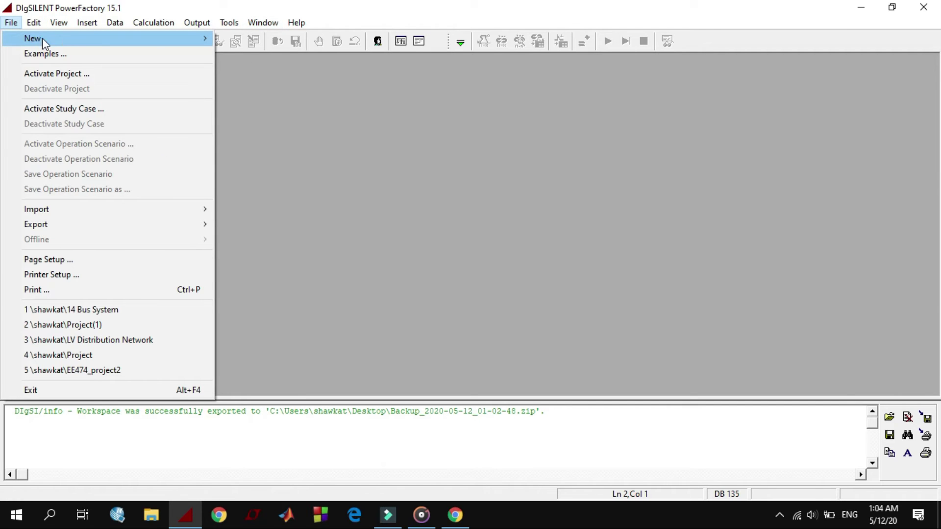
# Create Project(2) and its default grid 'Grid', accepting both dialogs' default settings
pyautogui.moveTo(198, 38)
pyautogui.click(236, 40)
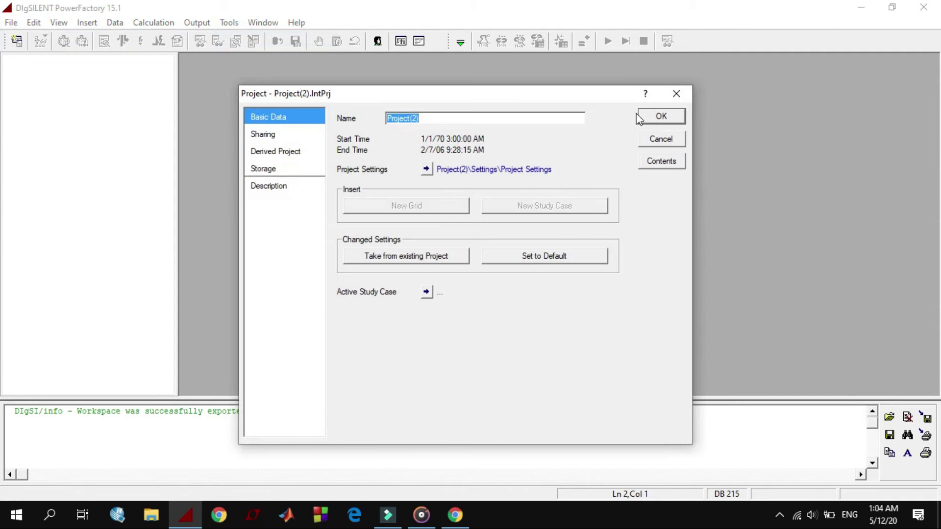
pyautogui.click(670, 117)
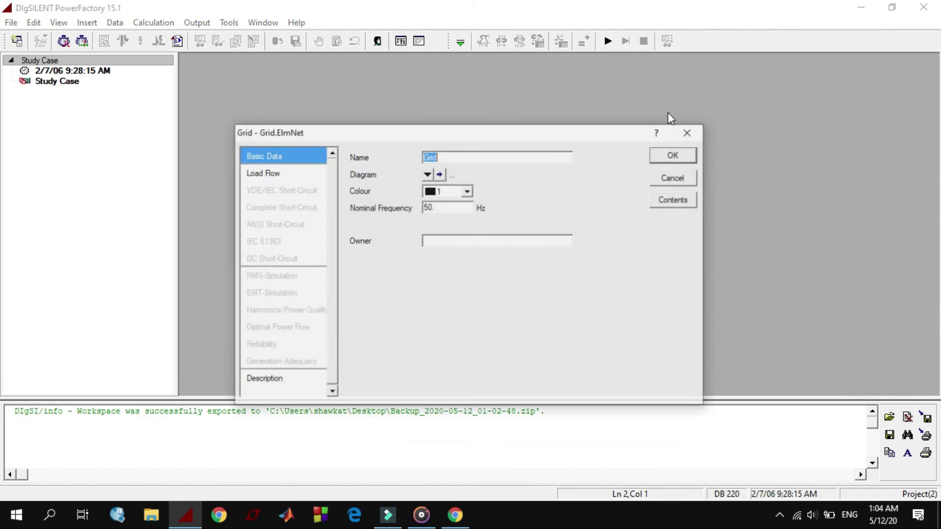
pyautogui.click(671, 156)
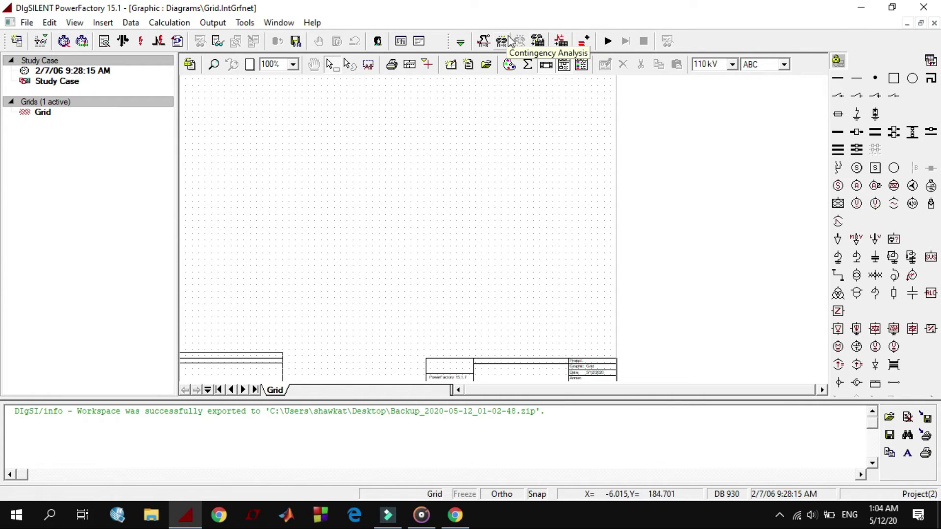
# Try the Quasi-Dynamic and RMS/EMT Simulation toolboxes, then settle on Modal Analysis
pyautogui.click(461, 43)
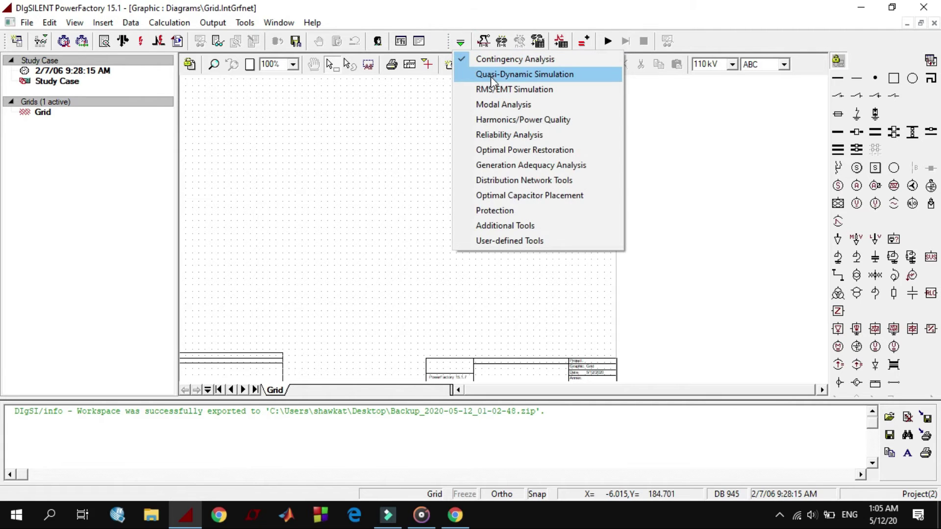
pyautogui.click(491, 78)
pyautogui.click(461, 45)
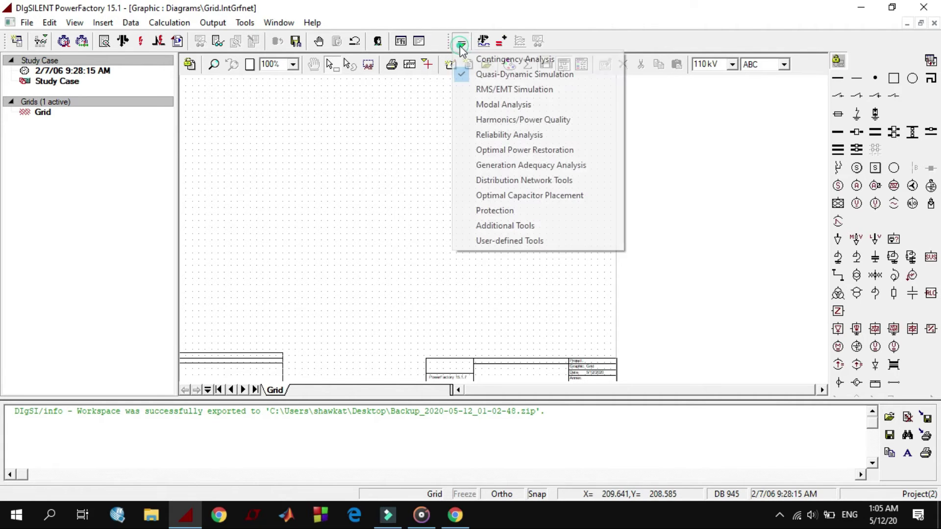
pyautogui.click(490, 90)
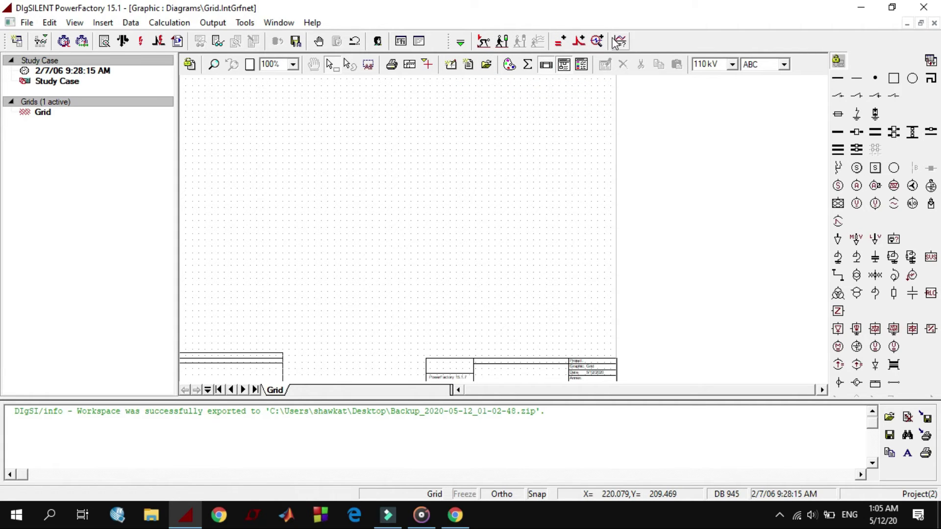
pyautogui.click(460, 43)
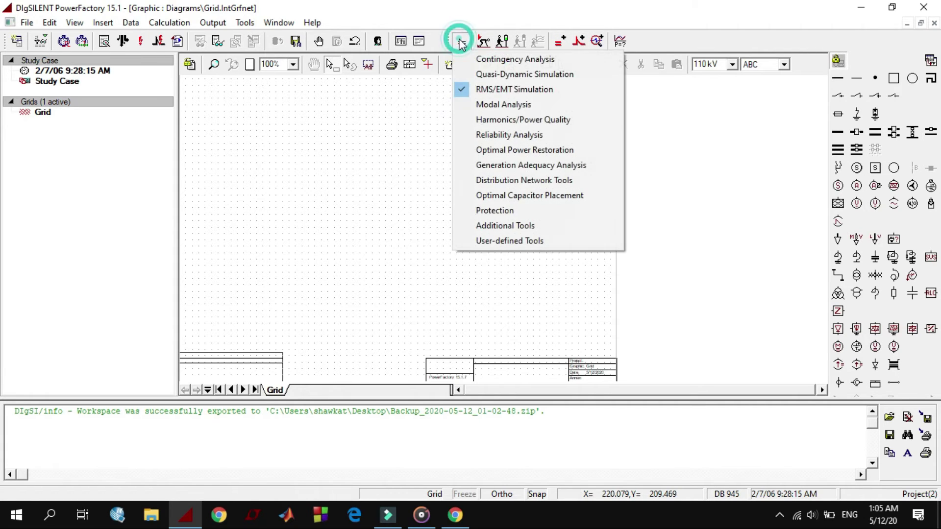
pyautogui.click(489, 105)
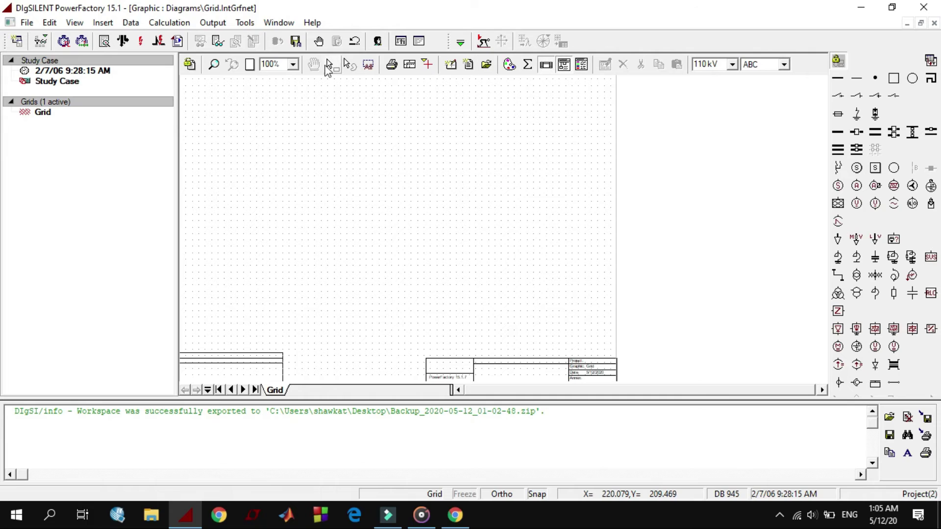
pyautogui.click(327, 64)
pyautogui.click(783, 64)
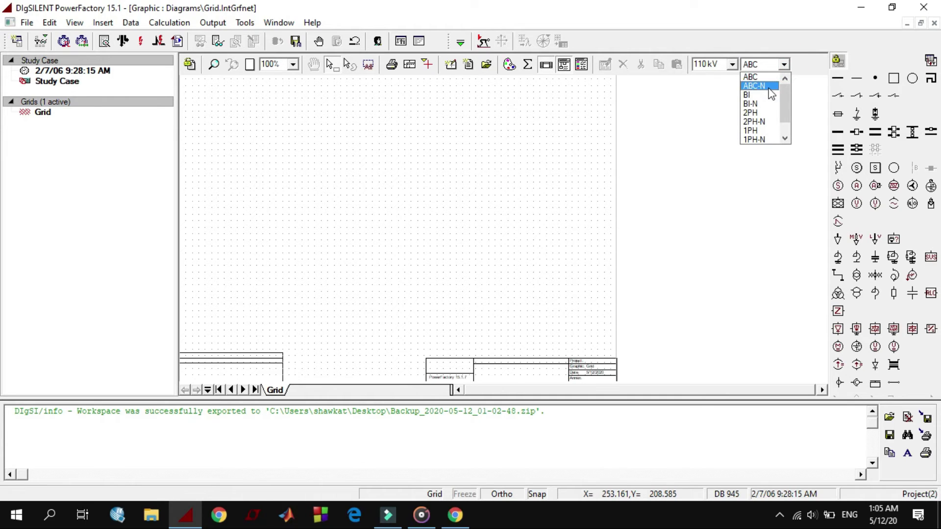
pyautogui.click(668, 96)
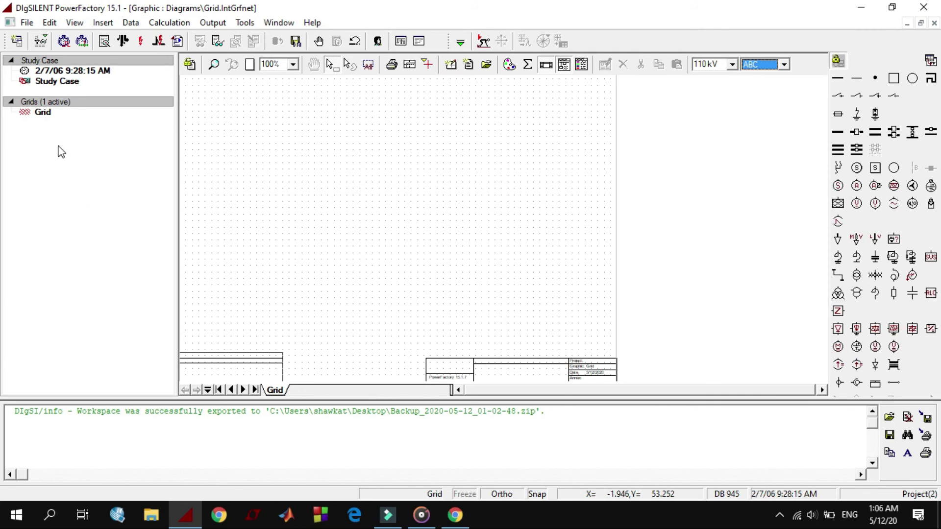
# From File > Examples, pick 14 Bus System under Additional Examples and import and activate it
pyautogui.click(26, 23)
pyautogui.click(58, 55)
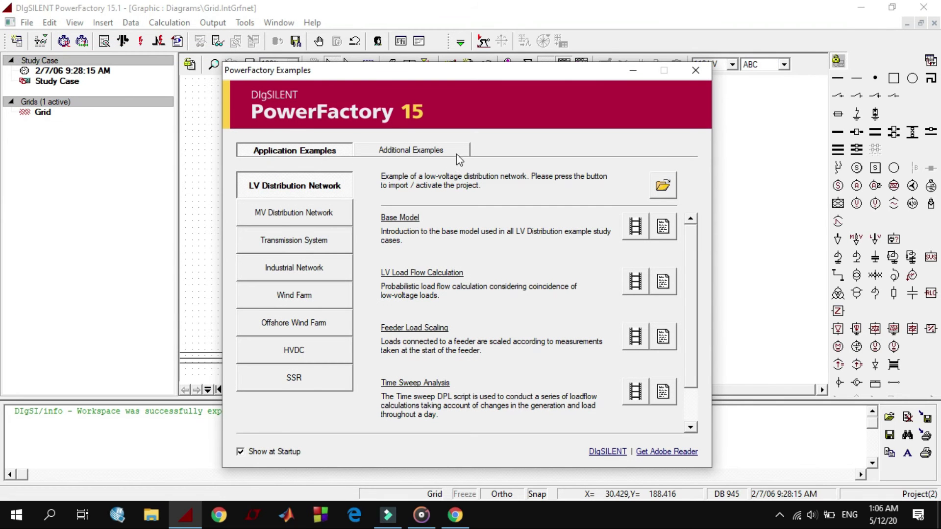
pyautogui.click(410, 151)
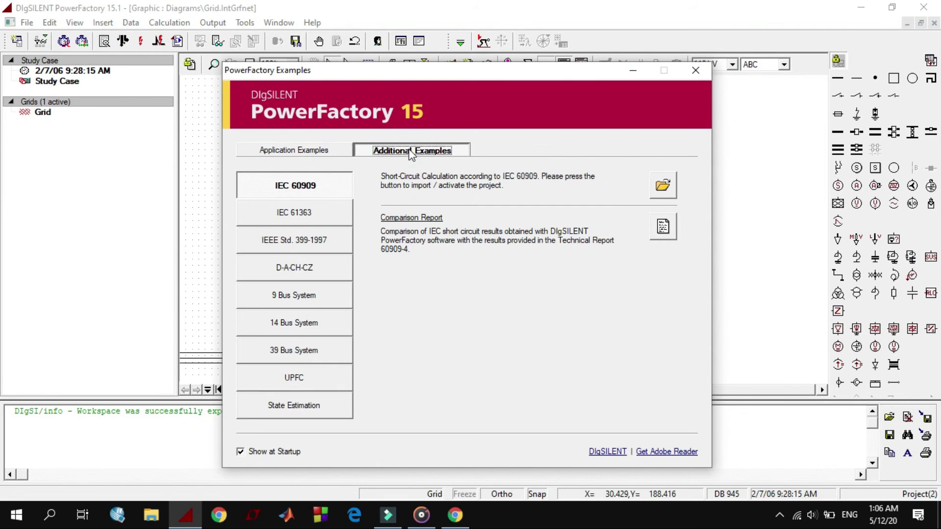
pyautogui.click(297, 324)
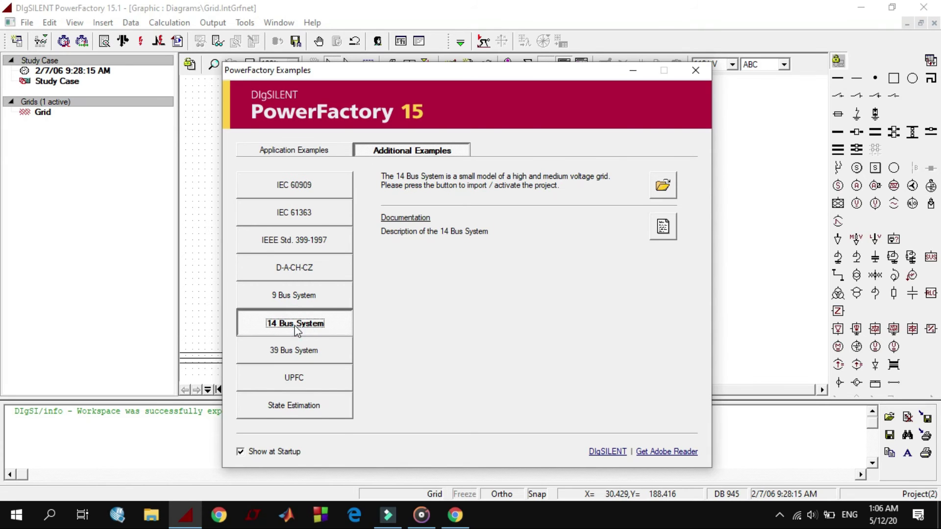
pyautogui.click(664, 188)
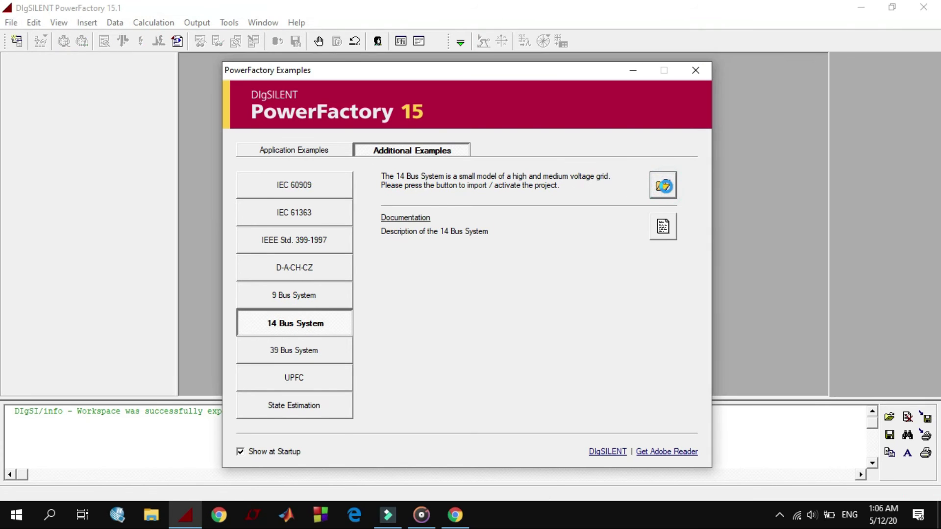
# Close the Examples window, then collapse and re-expand the user's project folder in the Data Manager before closing it
pyautogui.click(695, 71)
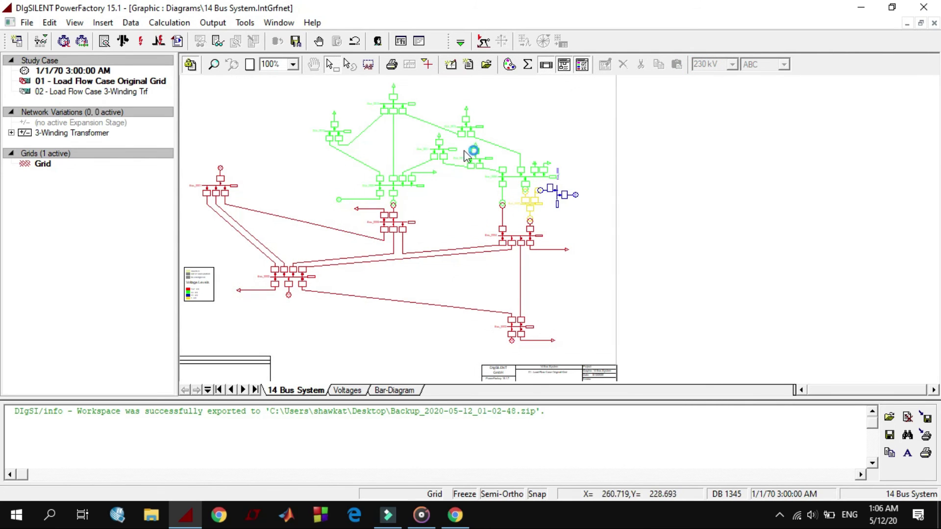
pyautogui.click(17, 43)
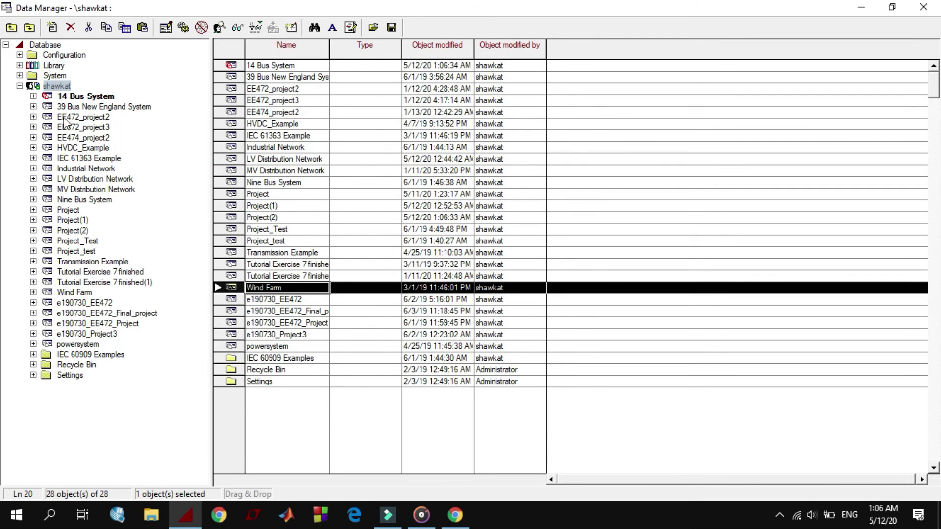
pyautogui.click(20, 86)
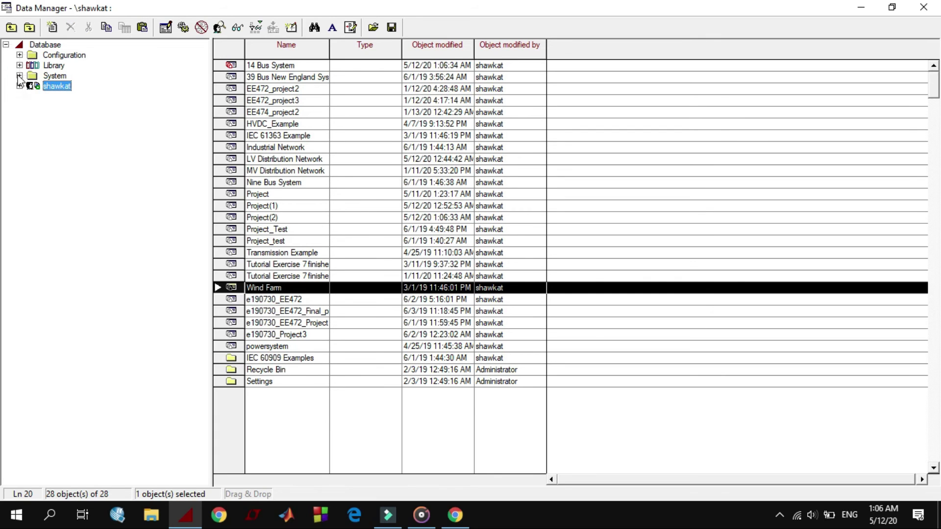
pyautogui.click(20, 86)
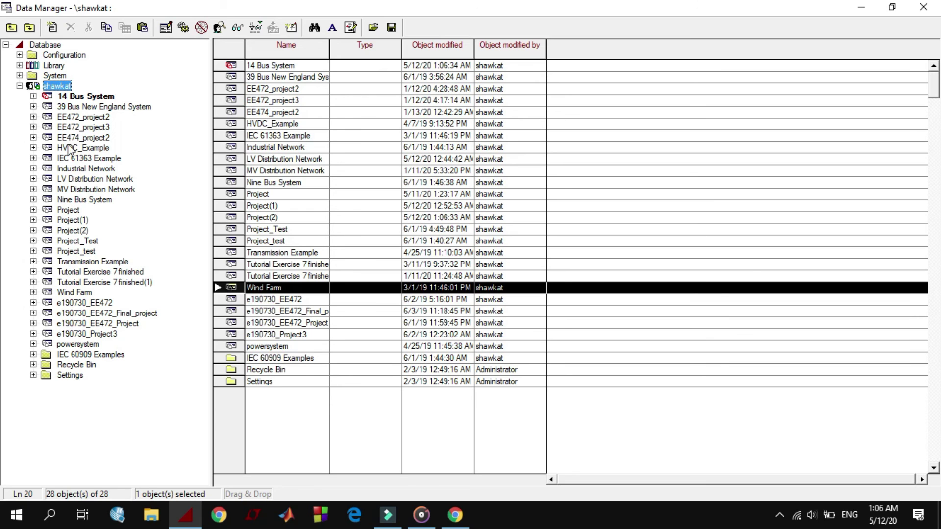
pyautogui.click(924, 7)
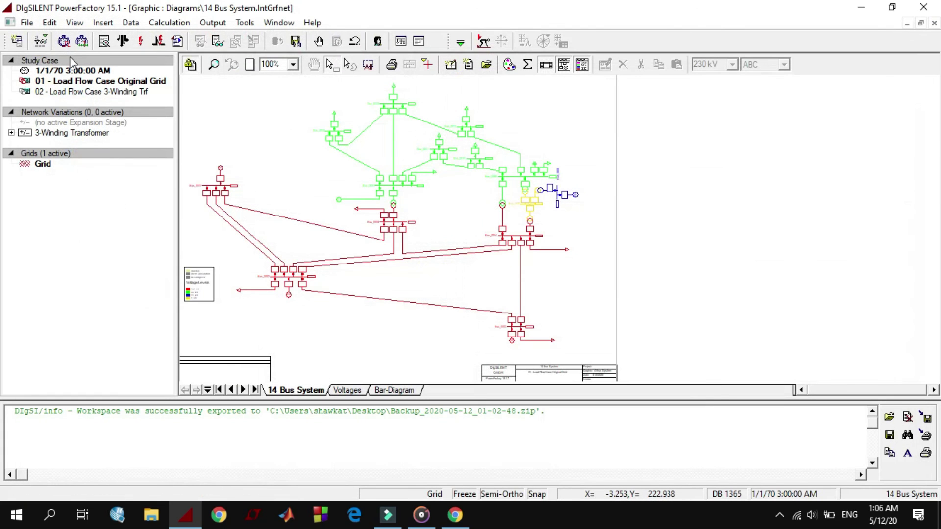
# List the calculation-relevant busbars (*.ElmTerm), Bus_0001 to Bus_0014, with nominal voltages from 132 kV to 1 kV
pyautogui.click(41, 44)
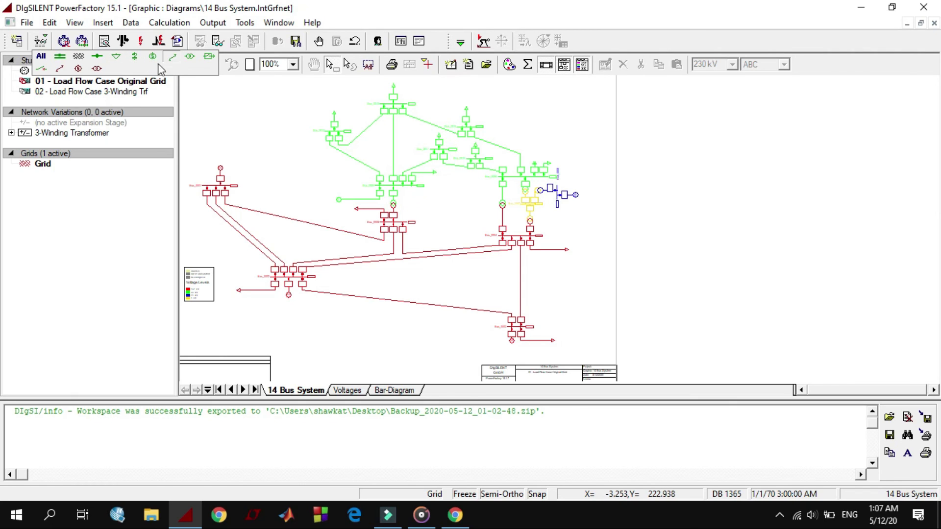
pyautogui.click(61, 59)
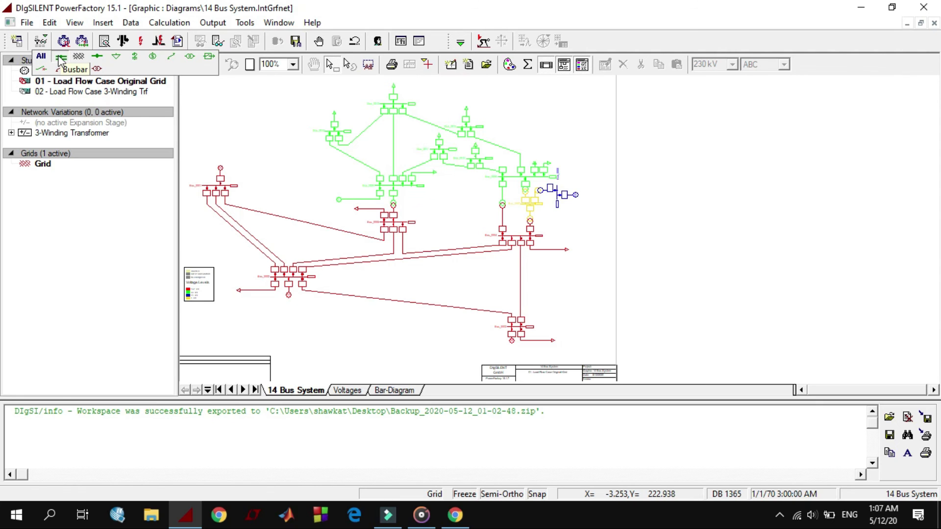
pyautogui.click(61, 59)
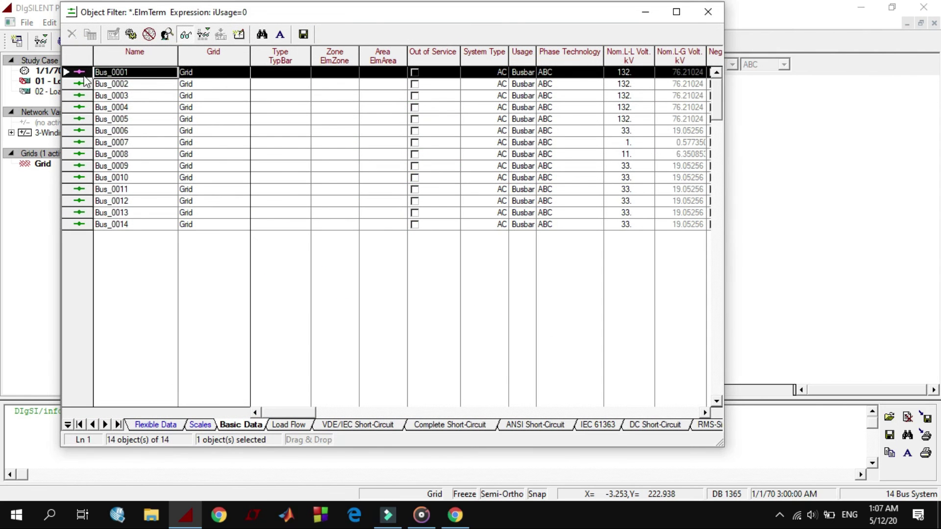